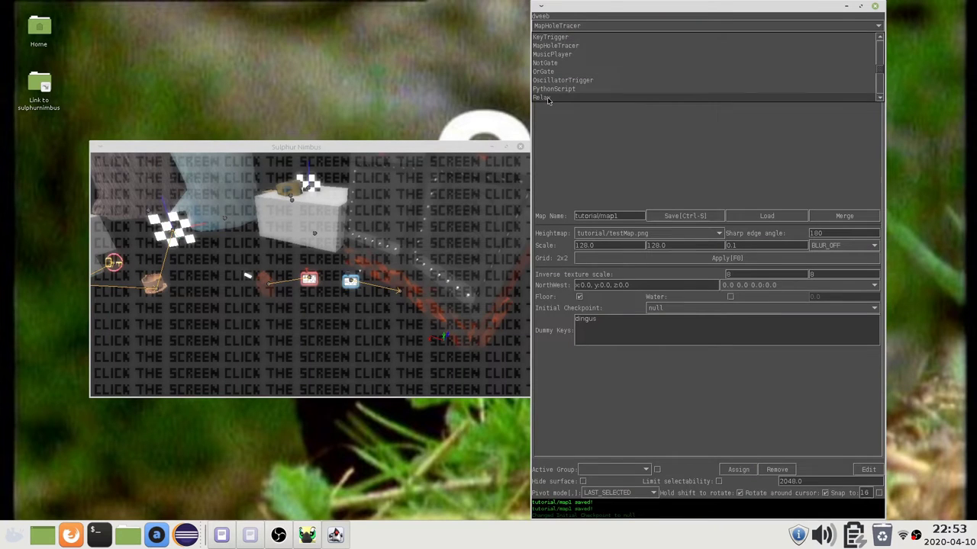
Step: Place a Relay between the lever and the castle door, and link the timed lever to it
left_click(548, 101)
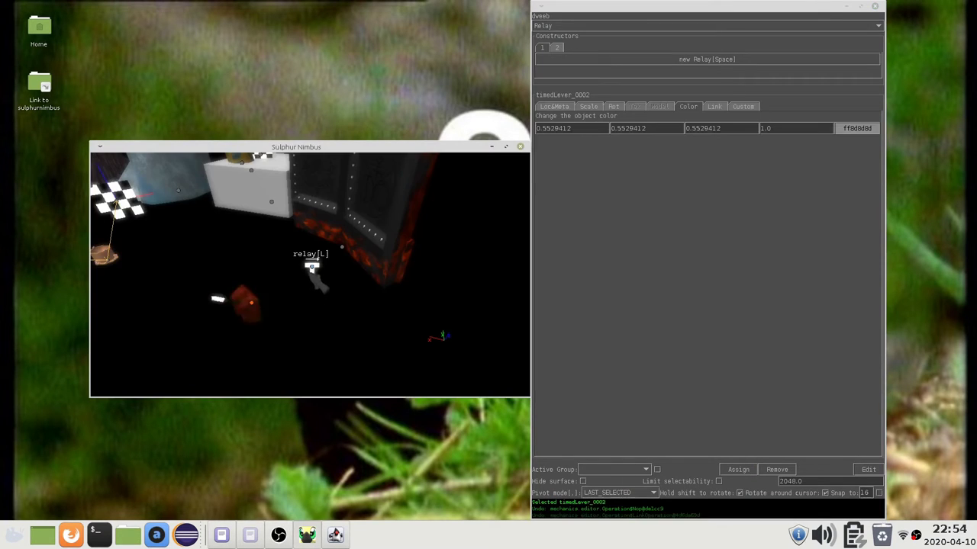
key("l")
left_click(313, 269)
key("l")
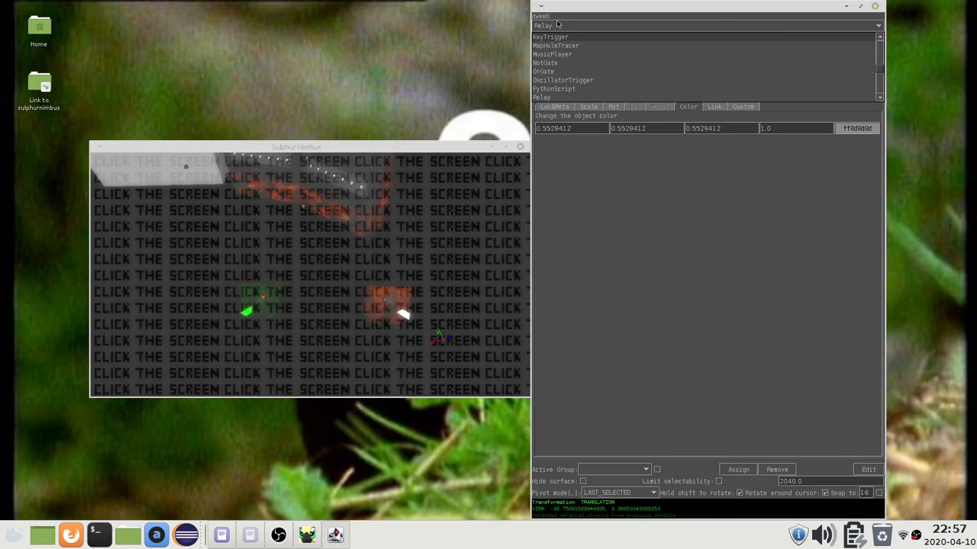
Step: Place a new OrGate between the two timed levers and the castle door
left_click(554, 73)
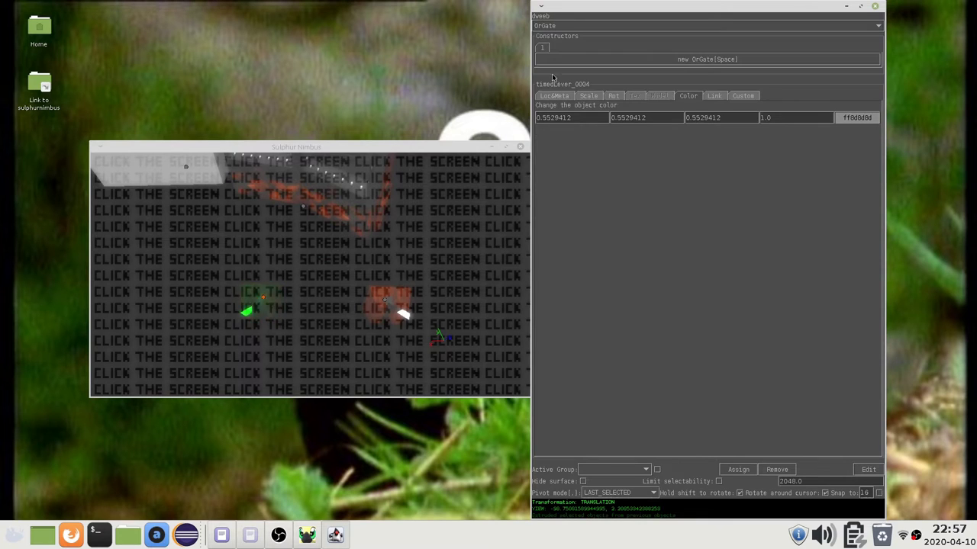
left_click(430, 206)
key("space")
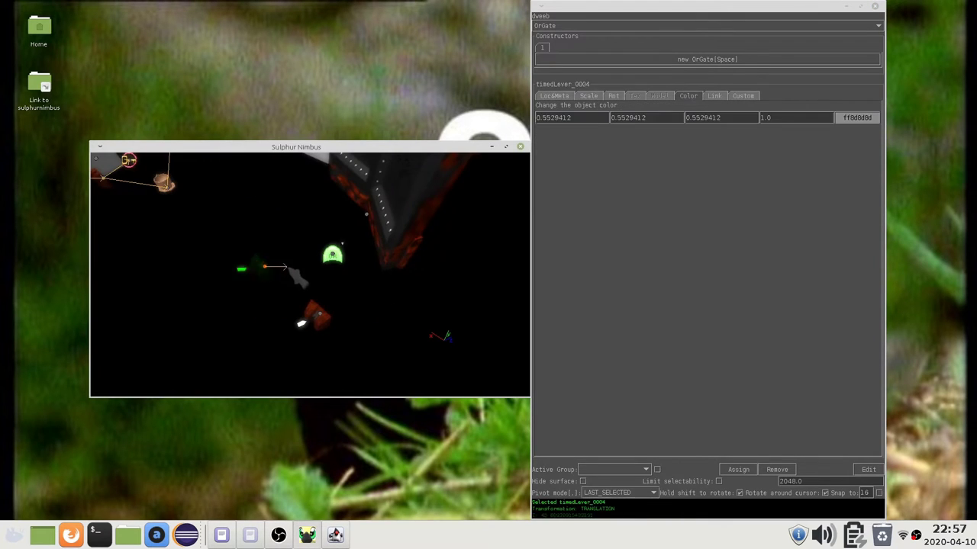
Step: Link both timed levers to the OR gate, and link the gate to the castle door
left_click(333, 256)
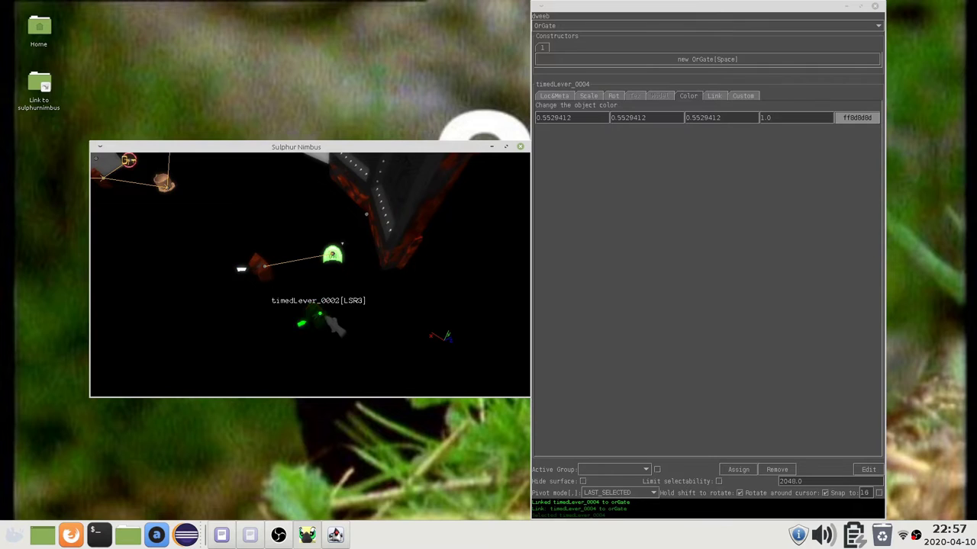
left_click(334, 326)
left_click(332, 257)
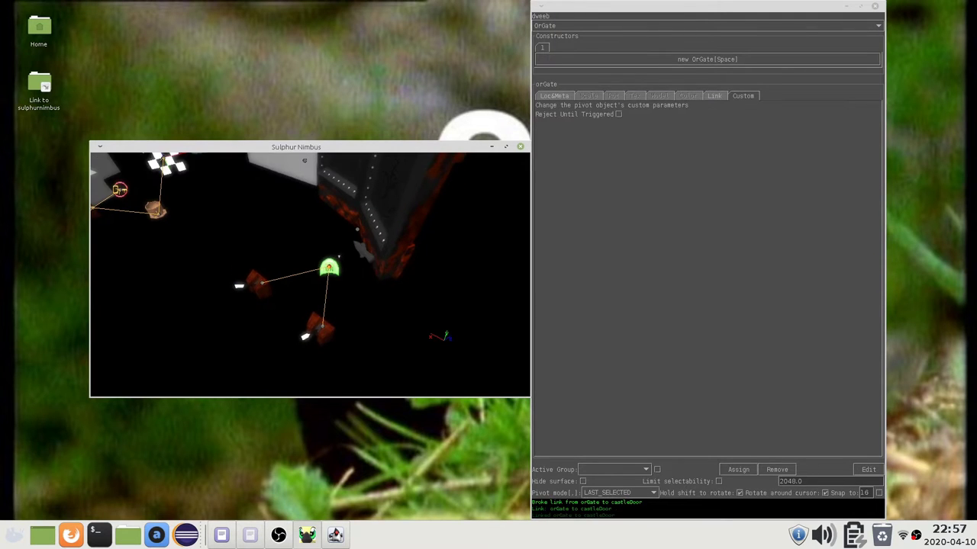
key("l")
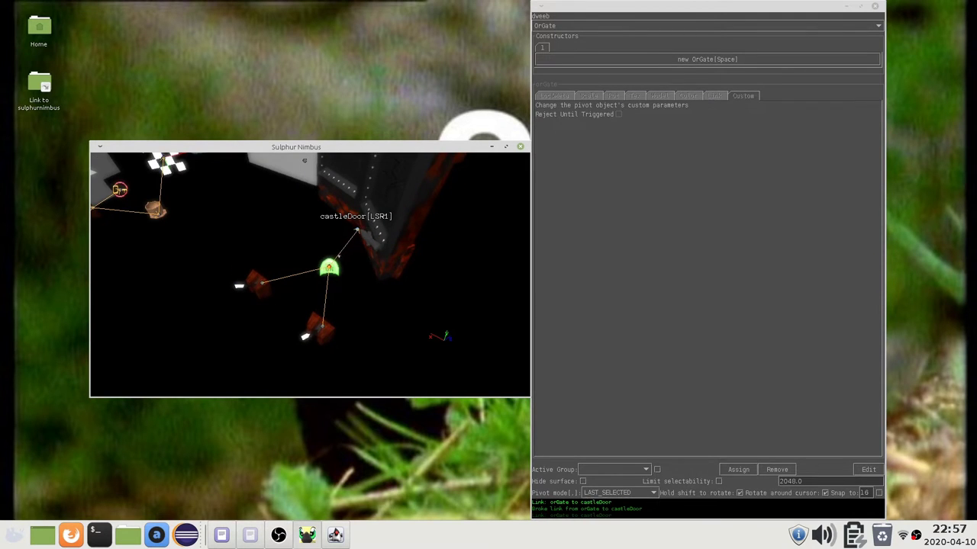
left_click(368, 236)
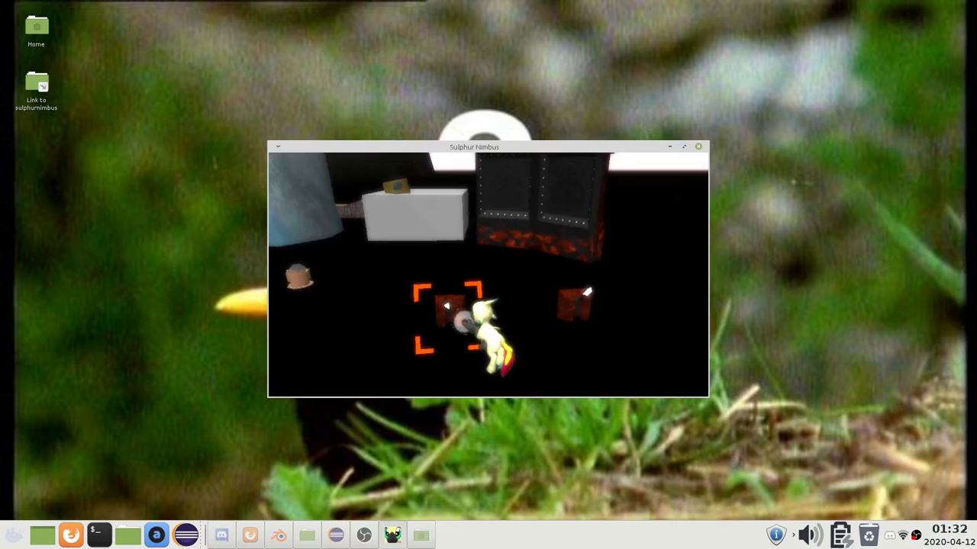
Step: Test the OR gate in the running game by moving between the two levers and operating them
key("e")
key("d")
key("e")
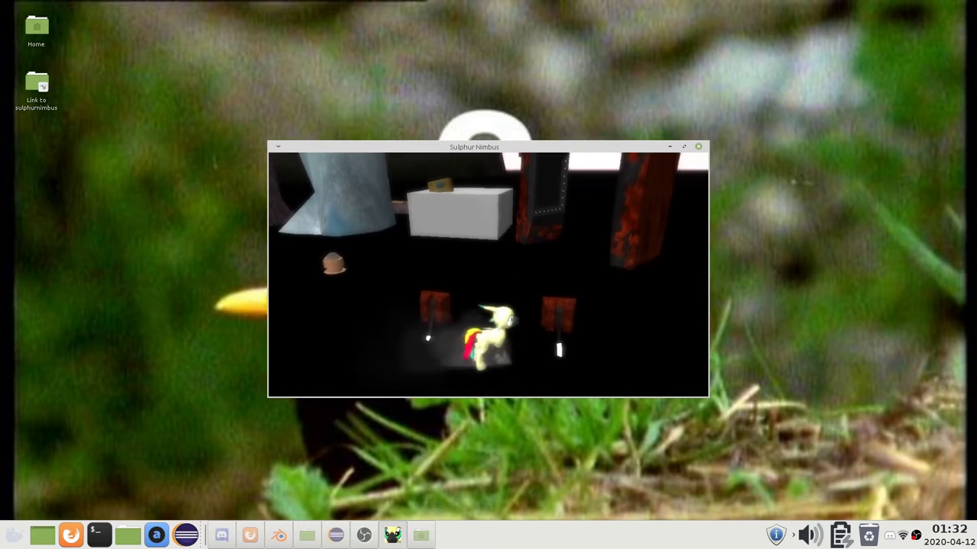
key("e")
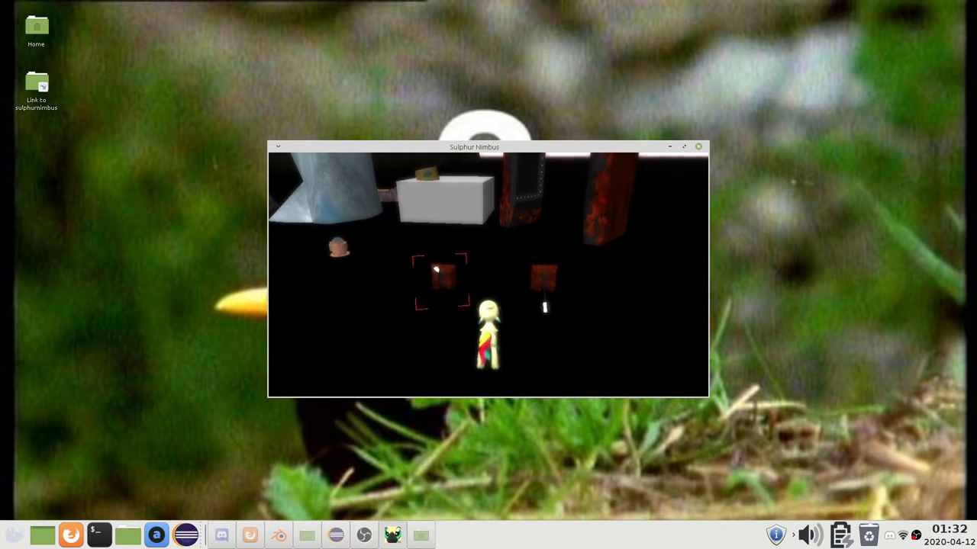
key("d")
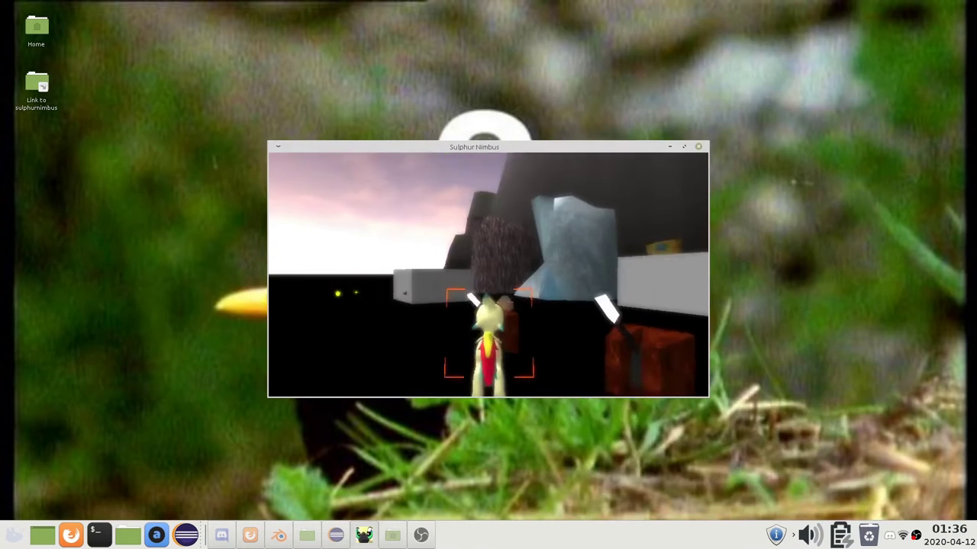
key("d")
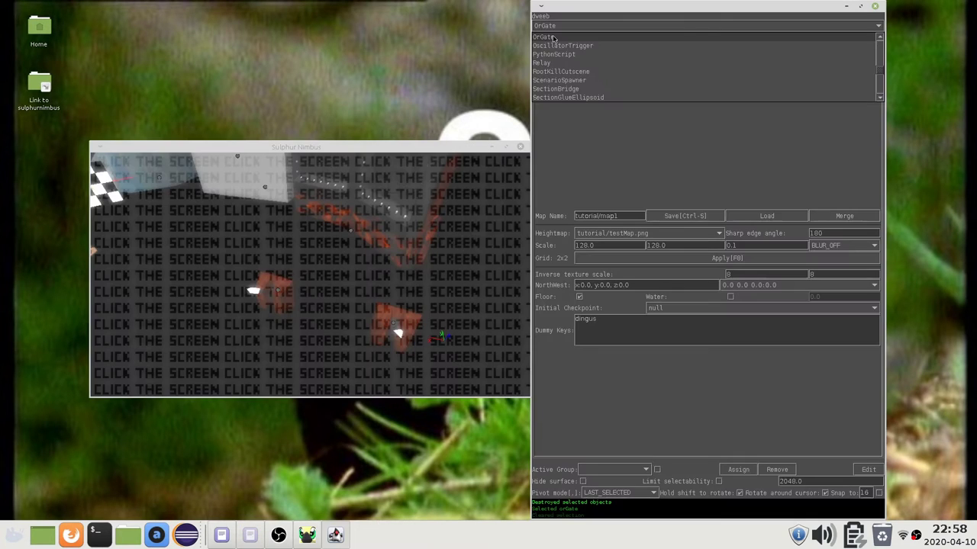
Step: Place a new AndGate with 2 minimum inputs in front of the castle door, and open its required-inputs value
type("an")
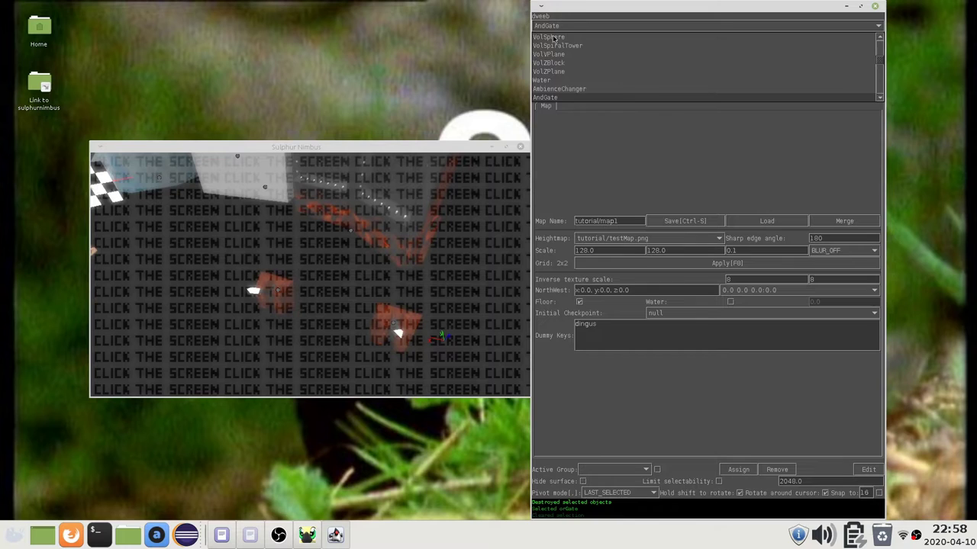
key("Return")
left_click(473, 206)
key("space")
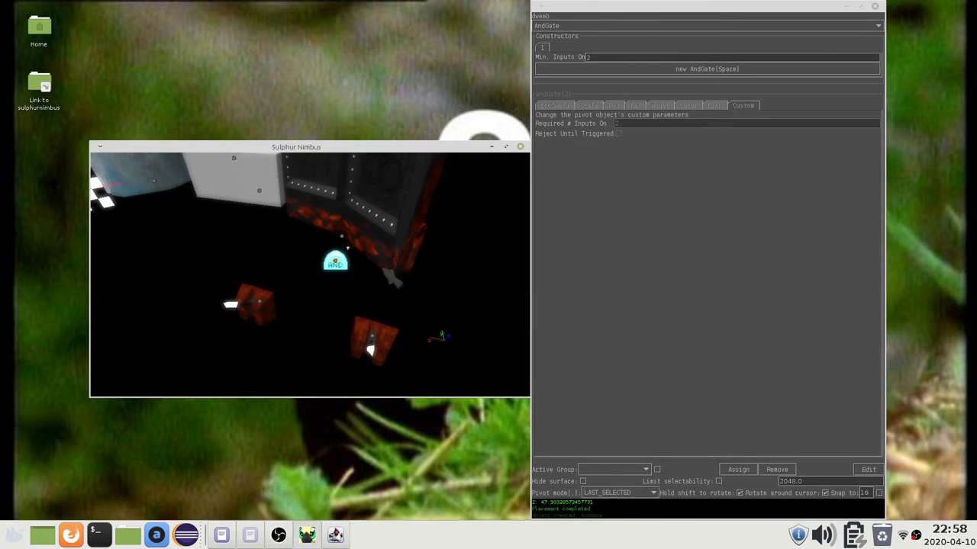
left_click(335, 261)
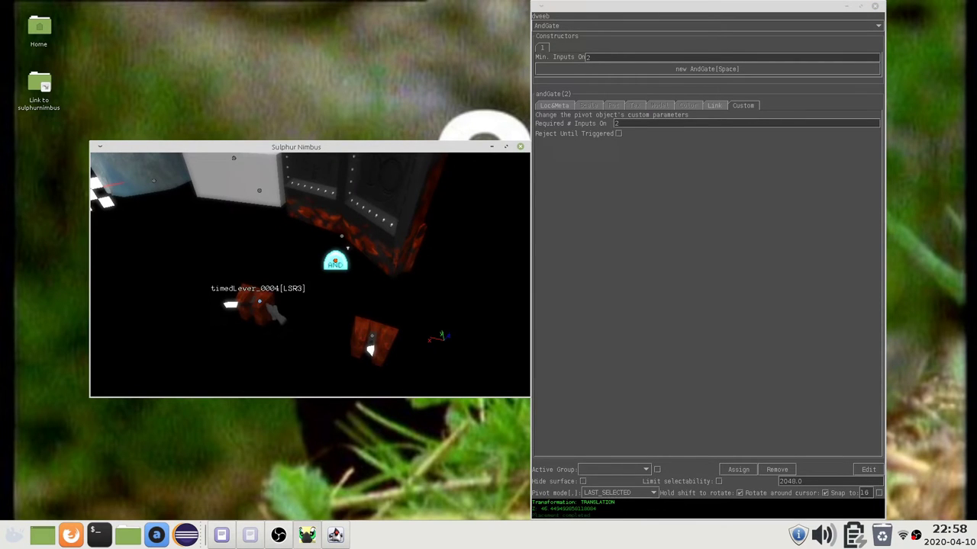
left_click(631, 123)
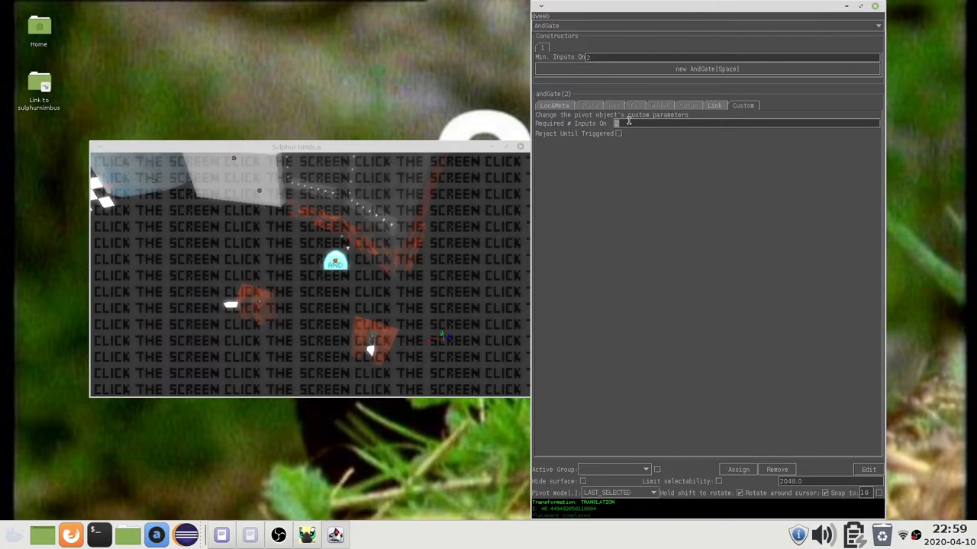
Step: Link both timed levers to the AND gate
left_click(330, 270)
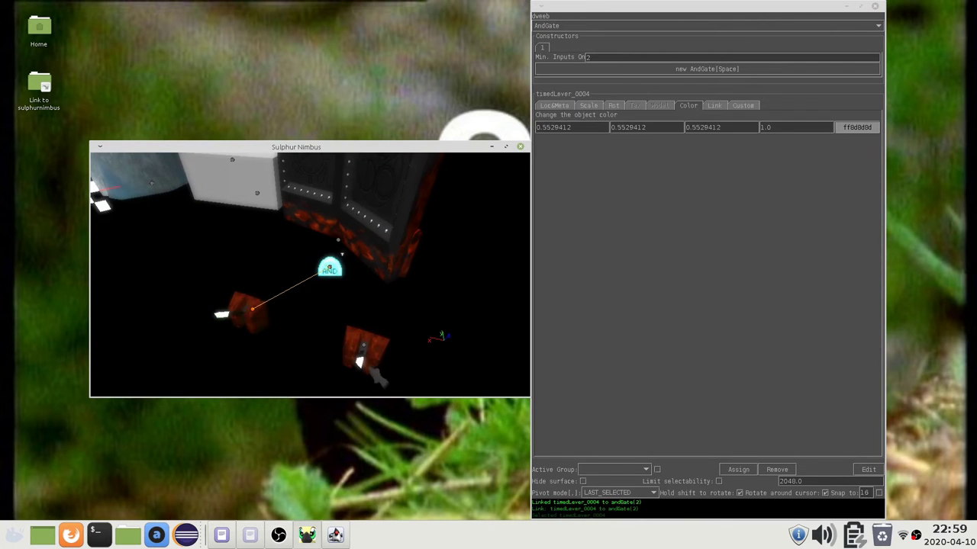
left_click(364, 353)
key("l")
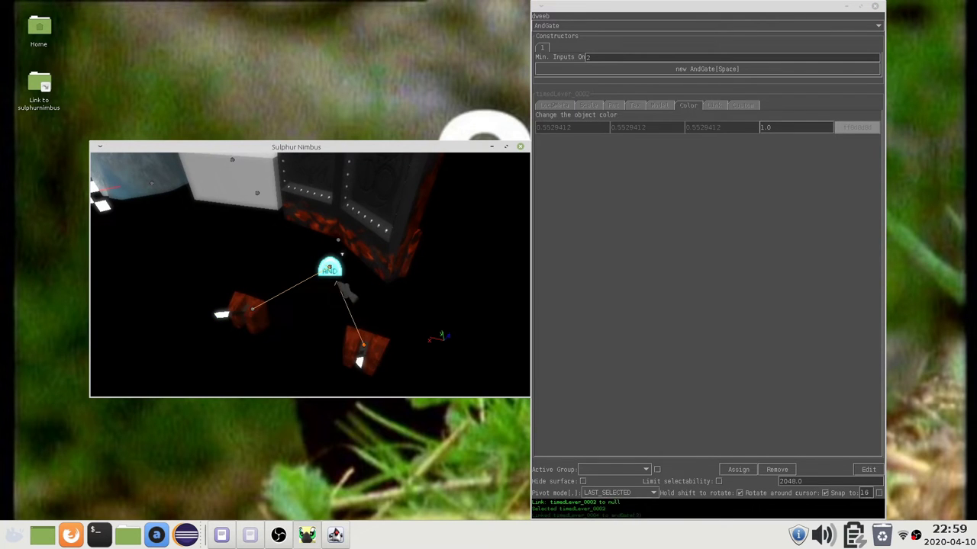
left_click(330, 268)
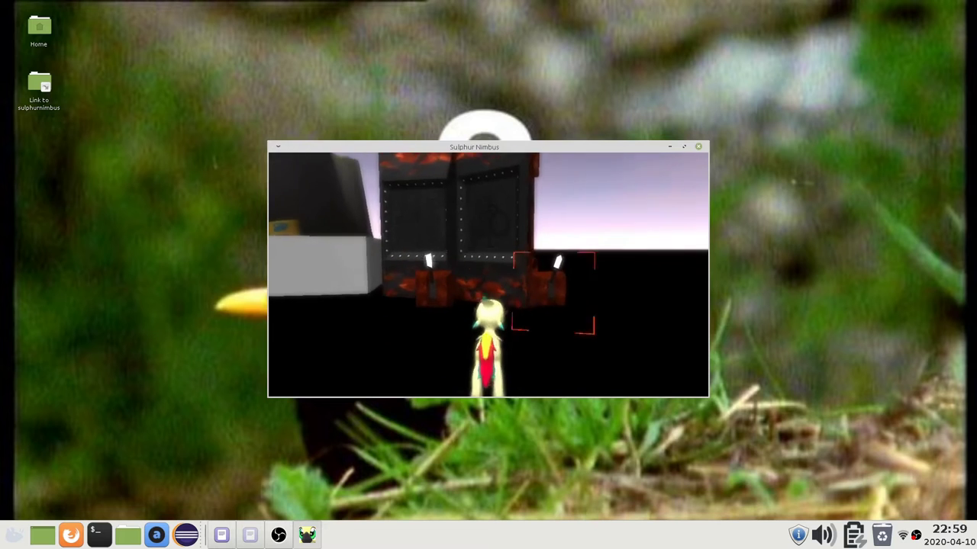
Step: Test the AND gate in the running game by operating the two levers one after the other
key("a")
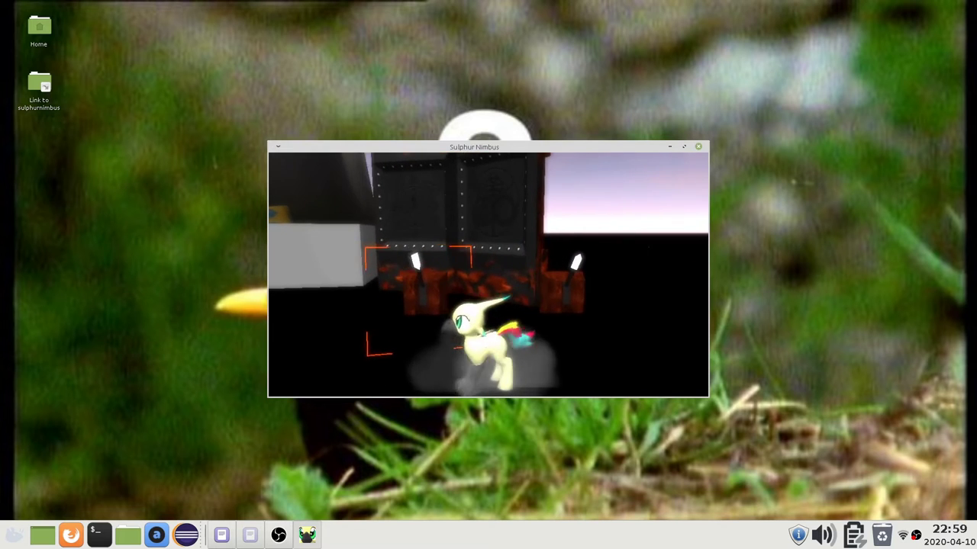
key("d")
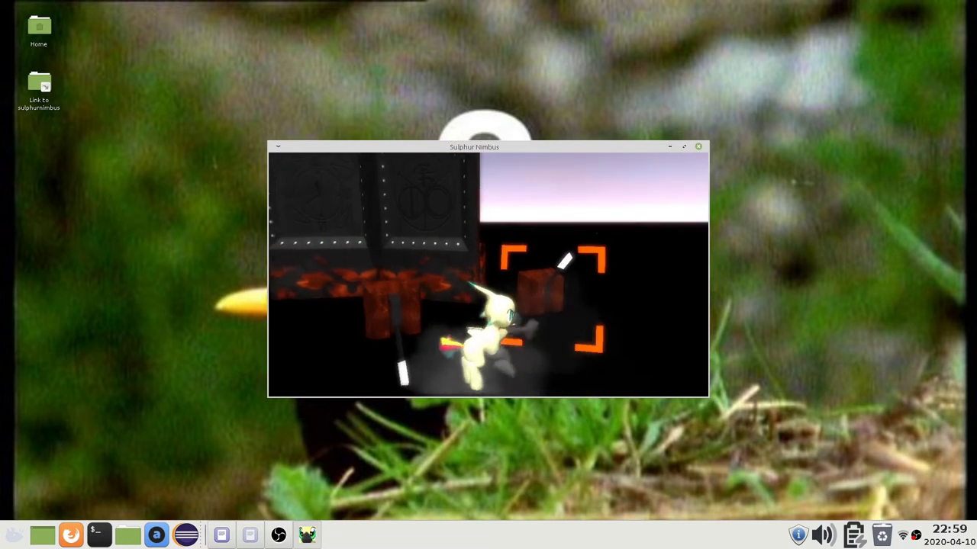
key("Tab")
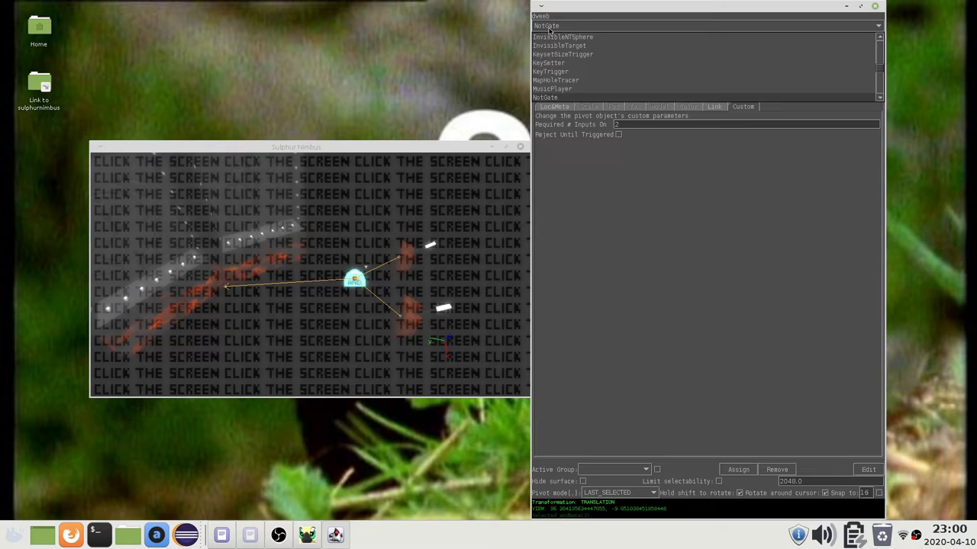
Step: Place a new NotGate between the AND gate and the castle door
key("Return")
left_click(328, 313)
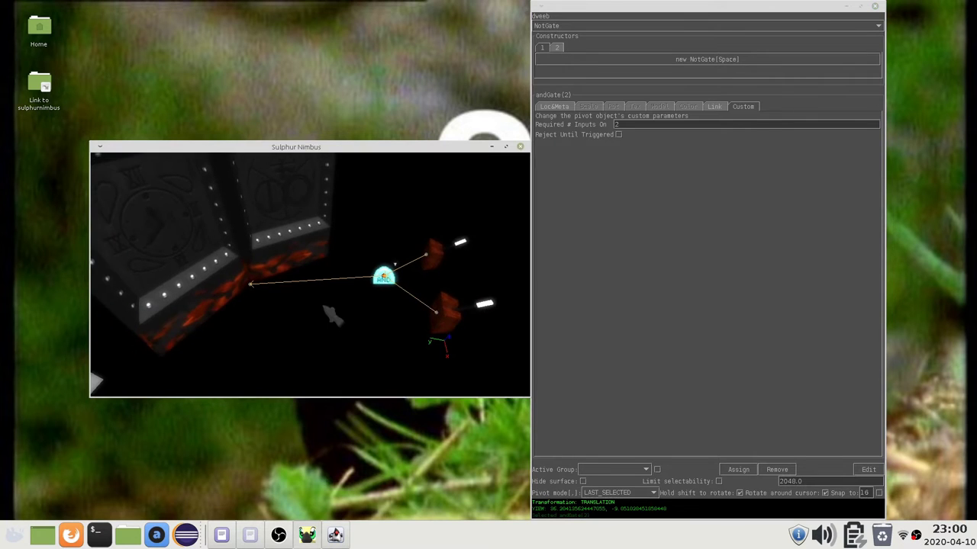
key("space")
Step: Link the AND gate to the NOT gate, and the NOT gate to the castle door
left_click(333, 282)
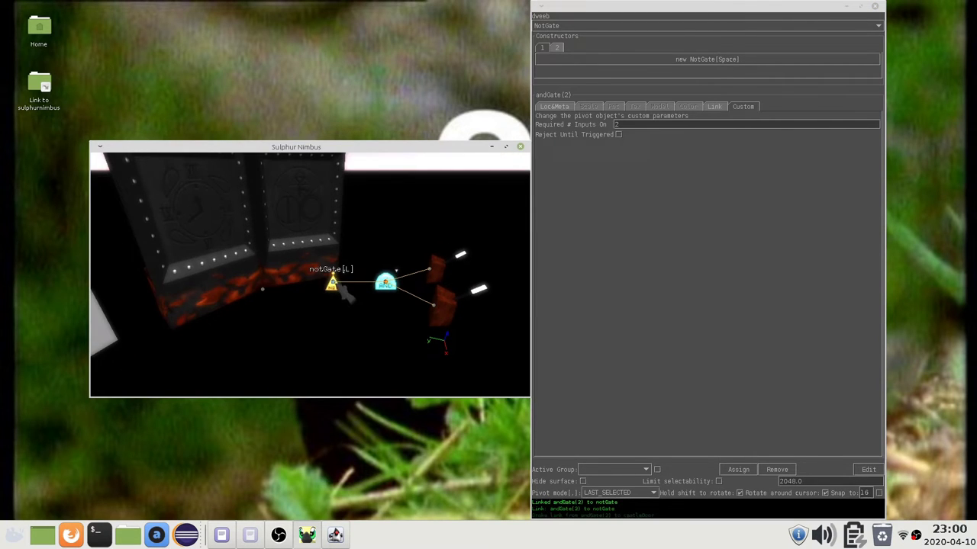
key("l")
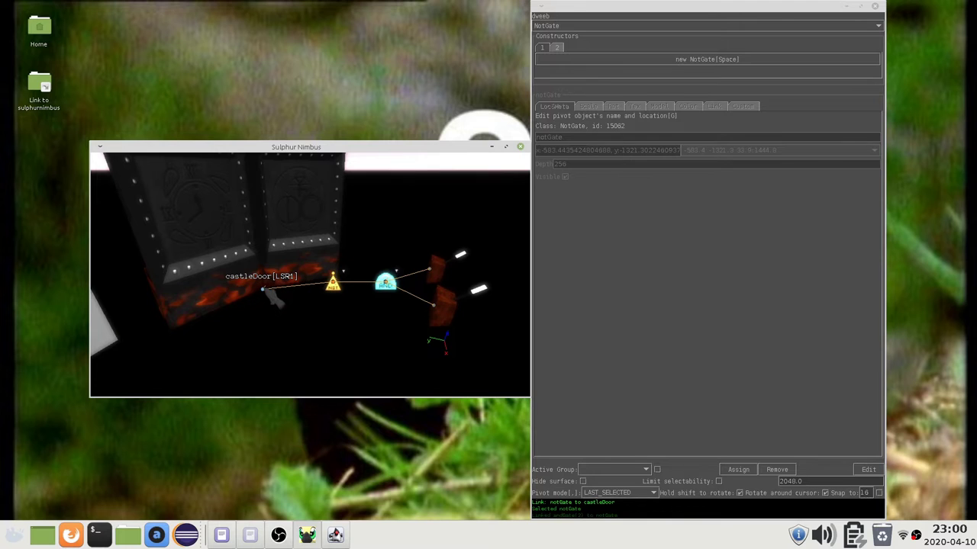
left_click(266, 290)
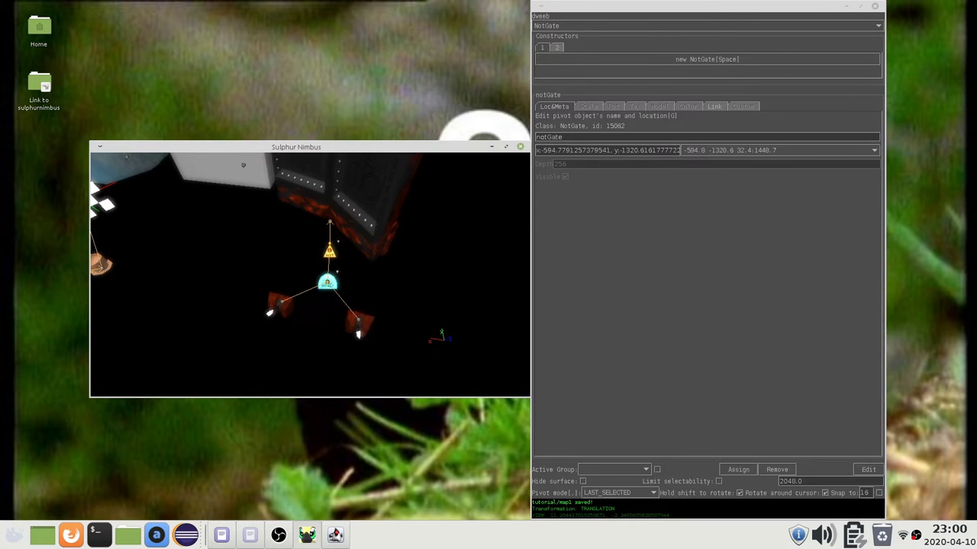
Step: Test the inverted AND logic in the running game by approaching and operating the levers at the door
key("Escape")
key("w")
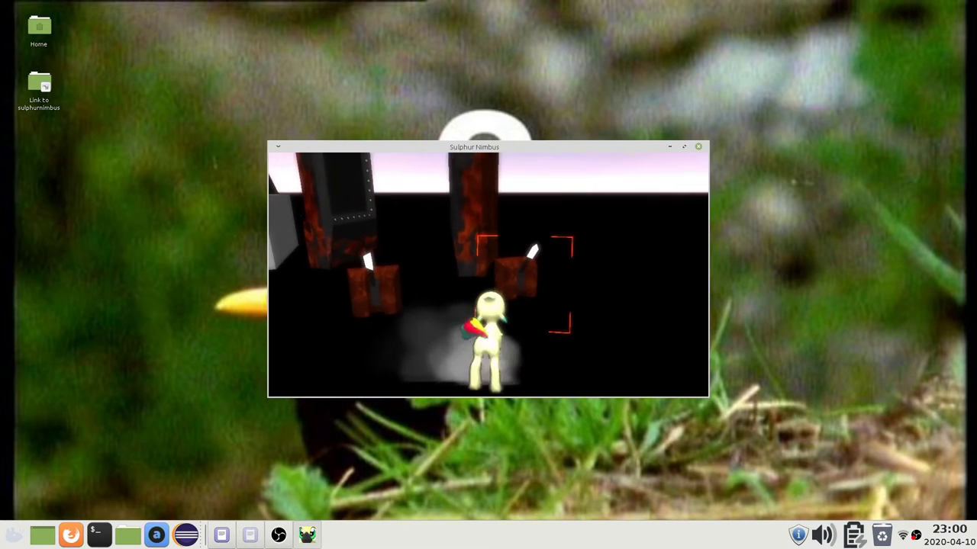
key("e")
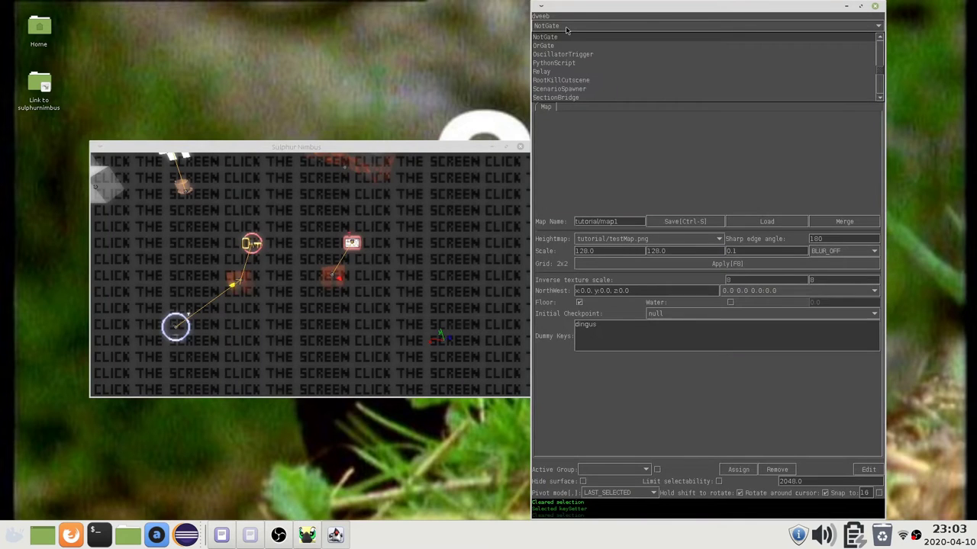
Step: Place a BoolExpressionTrigger near the key setter and counter incrementor, and open its Expression for editing
type("bool")
key("Return")
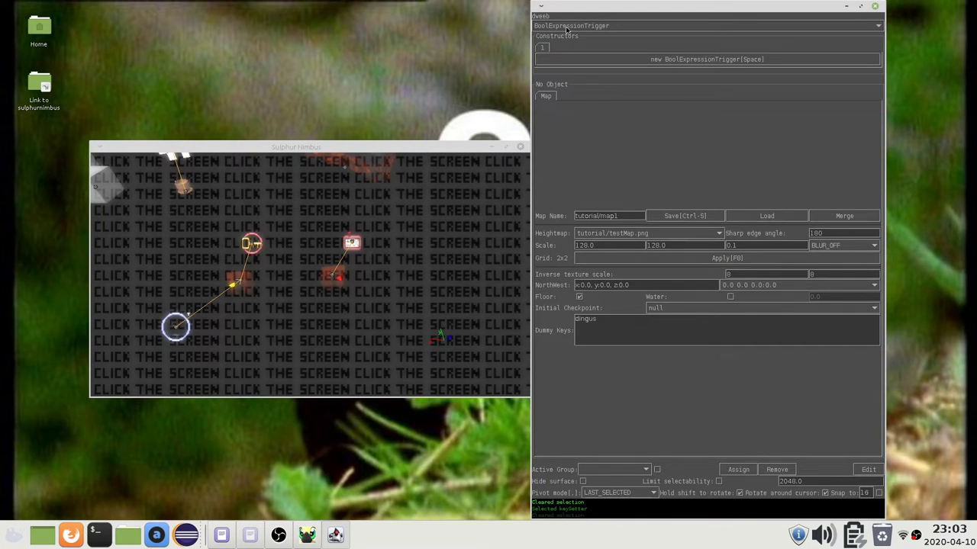
left_click(372, 287)
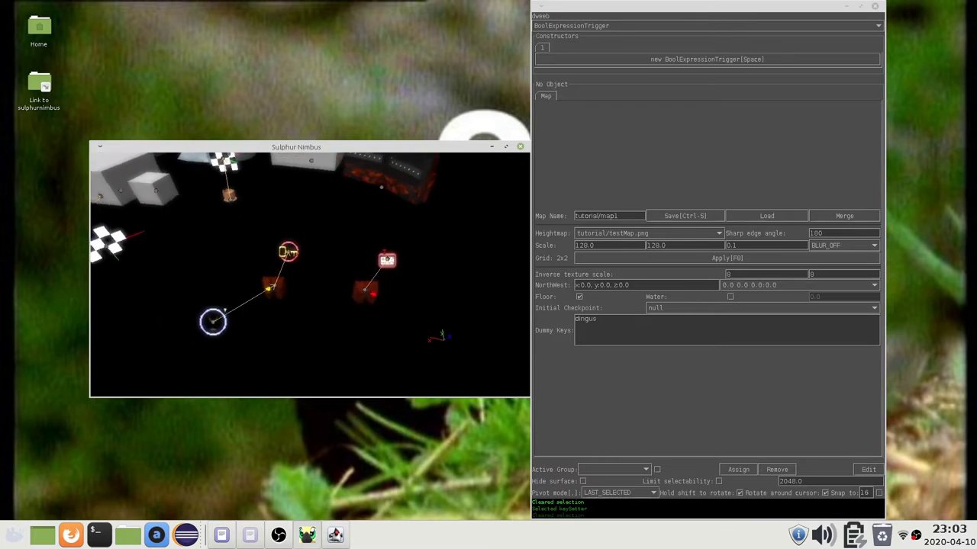
key("space")
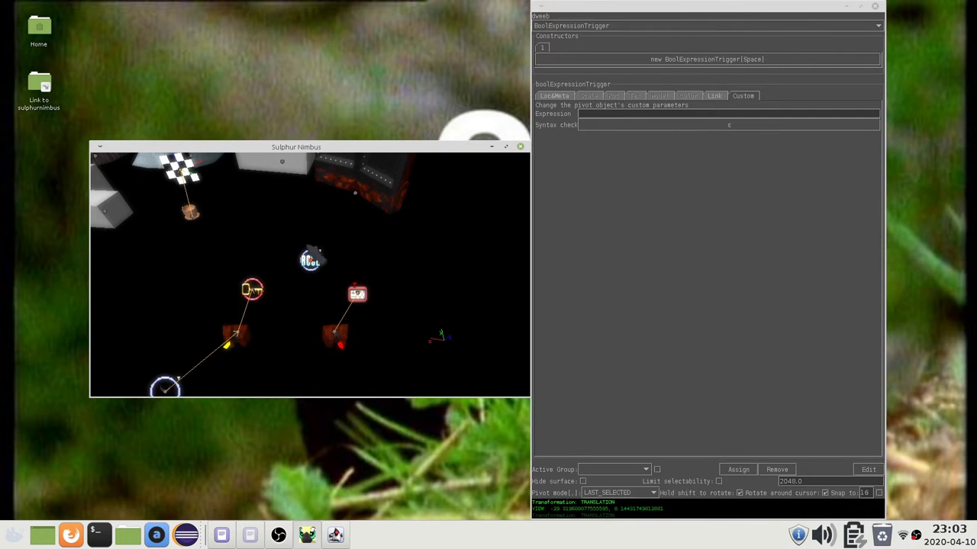
left_click(594, 112)
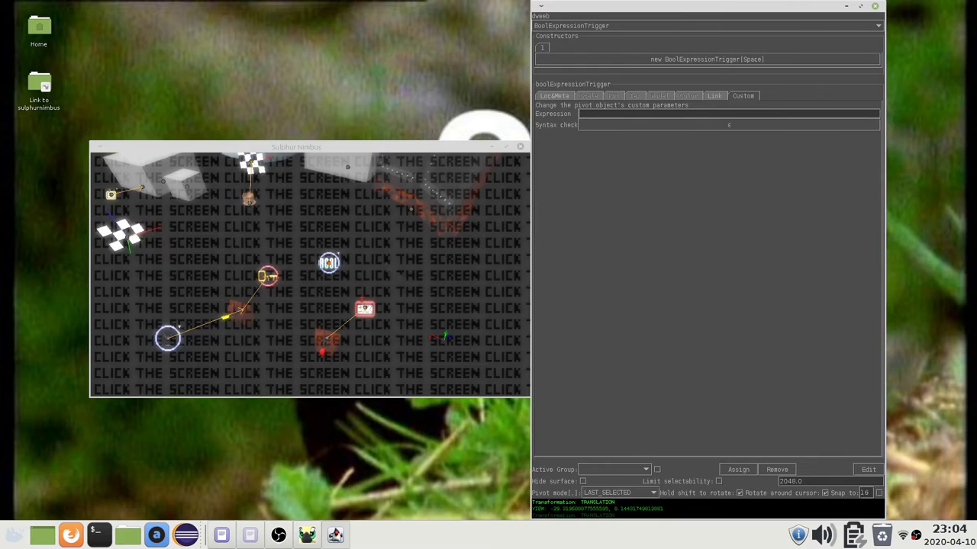
Step: Examine the custom parameters of the key setter linked to the yellow lever and the counter incrementor linked to the red lever
left_click(261, 299)
left_click(252, 296)
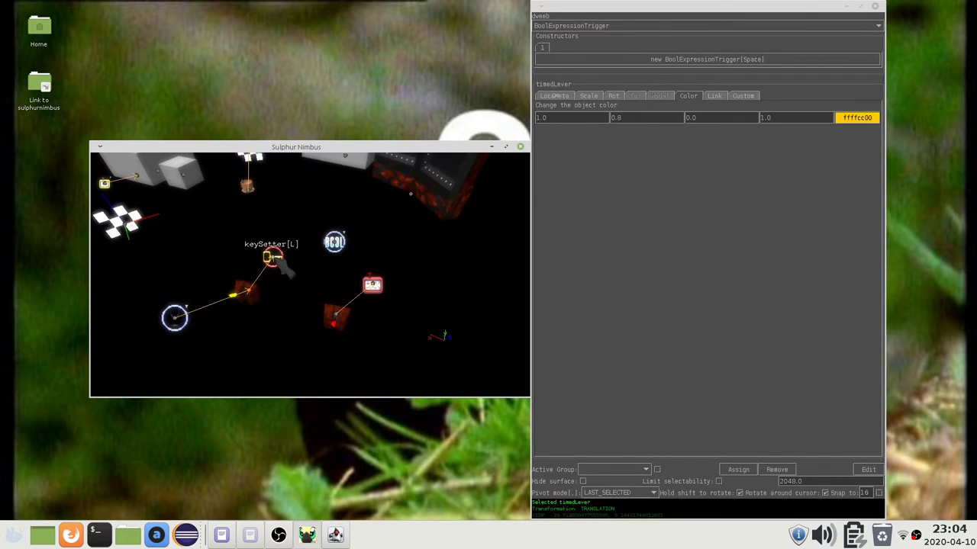
left_click(273, 258)
left_click(636, 113)
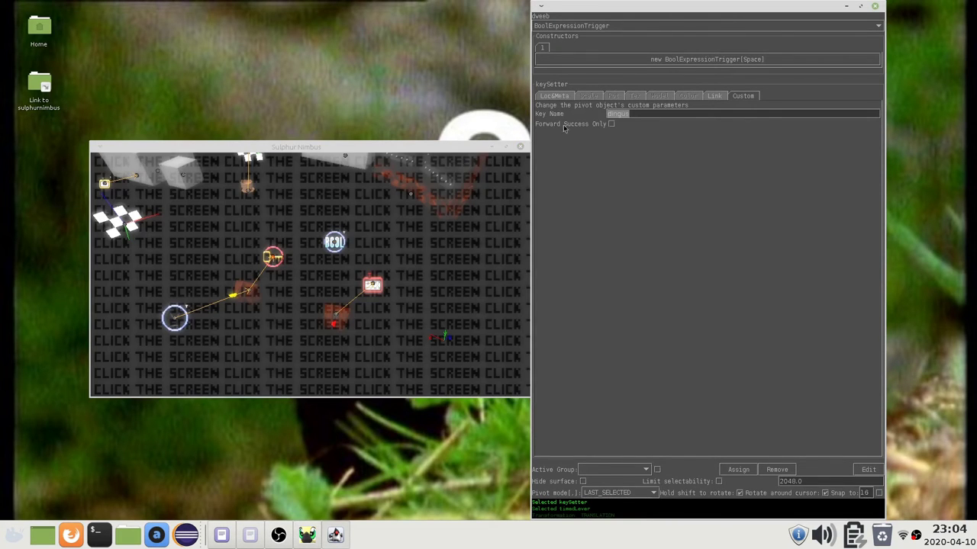
left_click(343, 316)
left_click(340, 315)
left_click(372, 286)
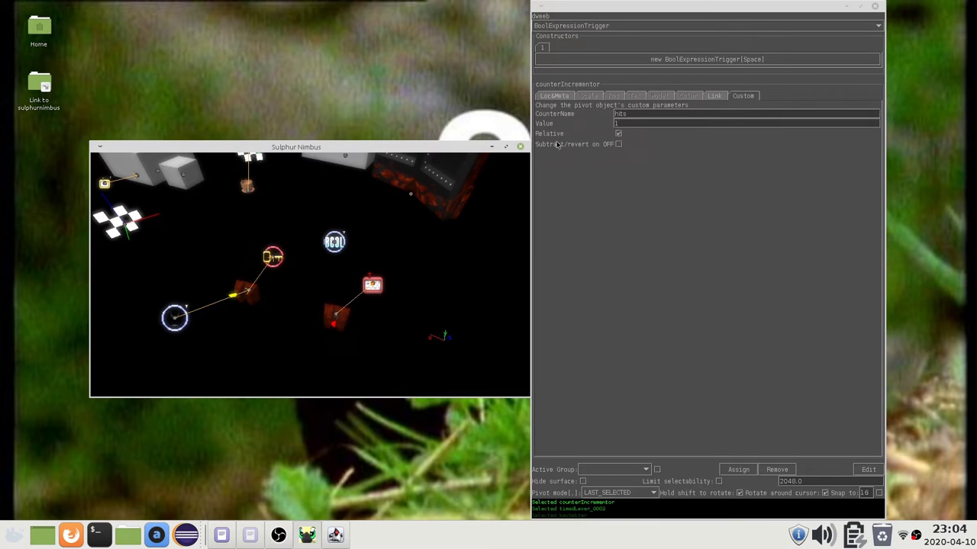
Step: Link the BoolExpressionTrigger to the castle door
left_click(627, 115)
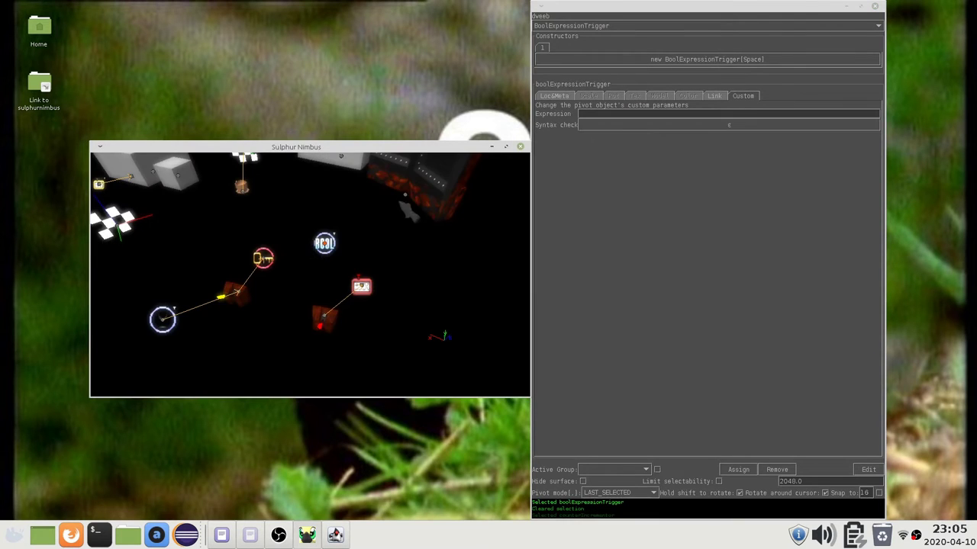
right_click(412, 197)
left_click(411, 197)
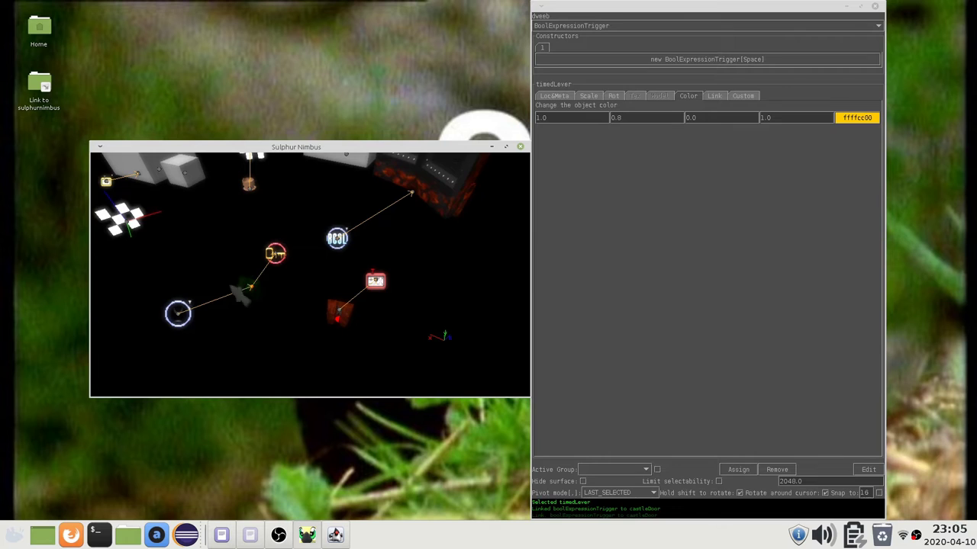
Step: Set the BoolExpressionTrigger's expression to dingus && [hits>=3] and check its syntax, also trying the malformed dingus &af& [hits >=3]
left_click(338, 309)
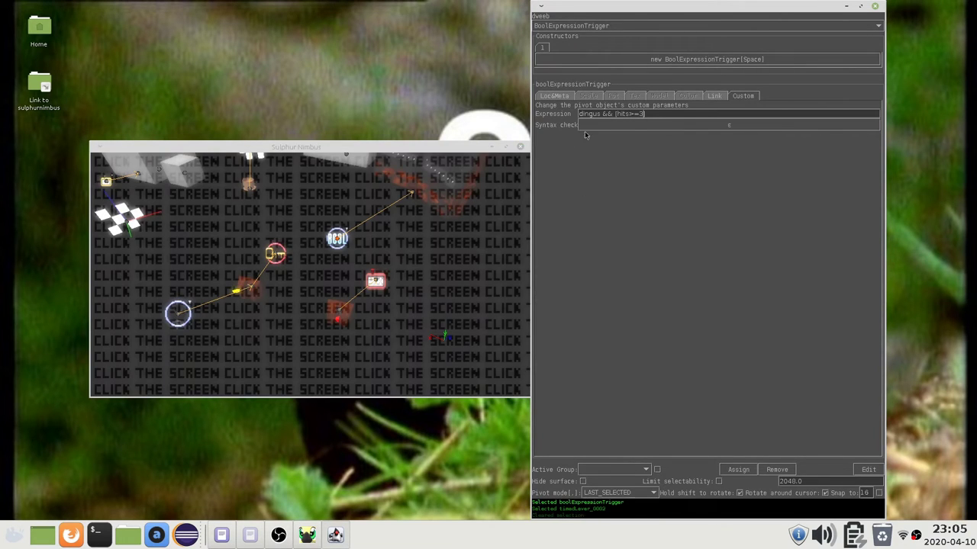
left_click(666, 128)
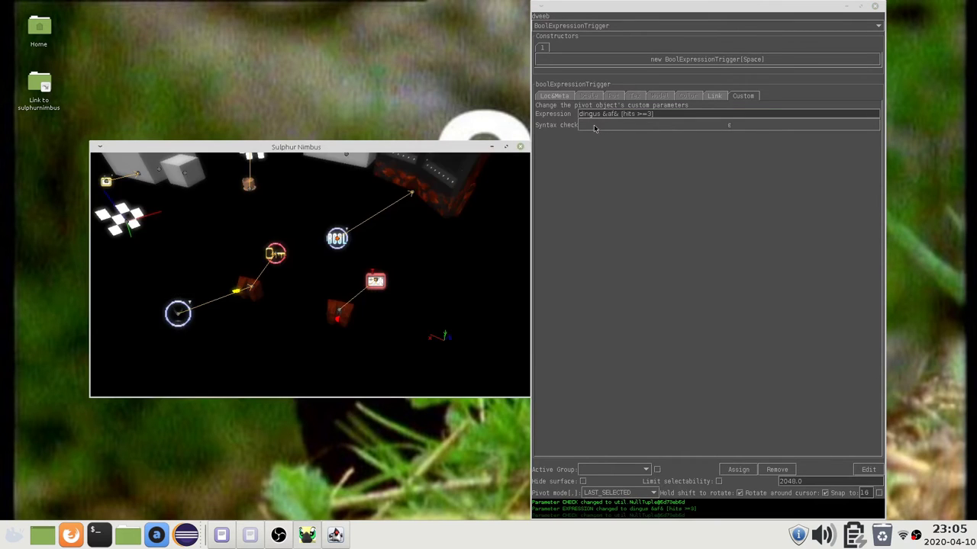
left_click(596, 129)
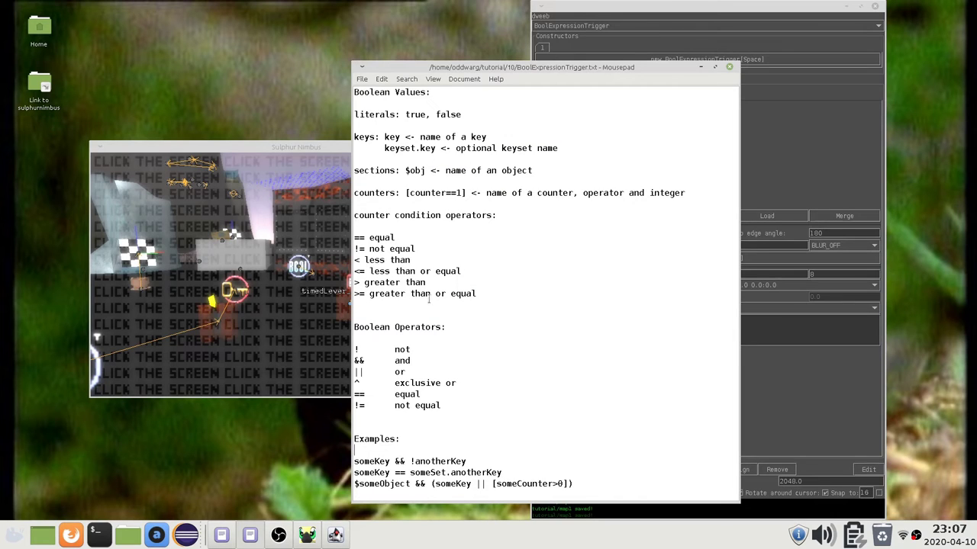
Step: In the BoolExpressionTrigger.txt notes in Mousepad, examine the boolean value syntax for literals, keys with optional keysets, and sections
left_click_drag(429, 299, 327, 116)
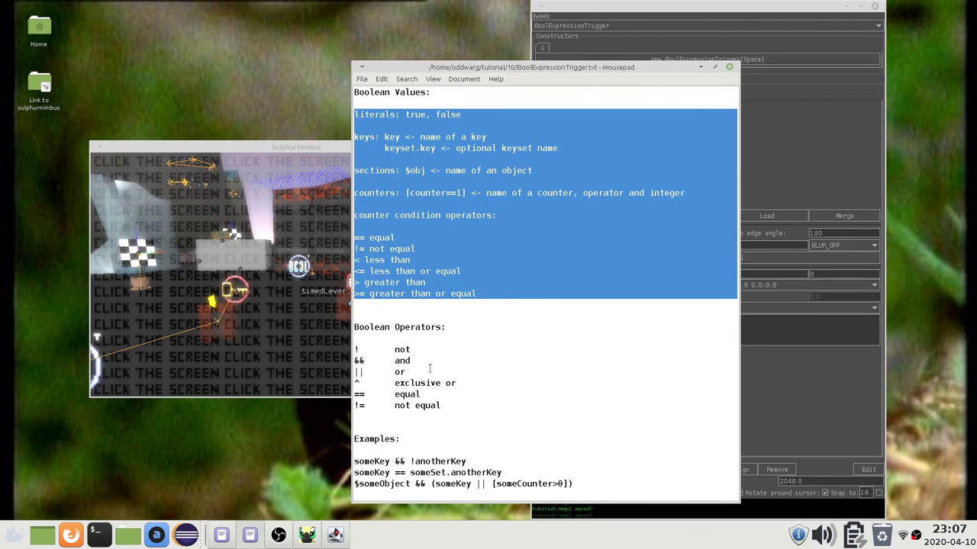
left_click_drag(401, 339, 458, 414)
left_click(409, 336)
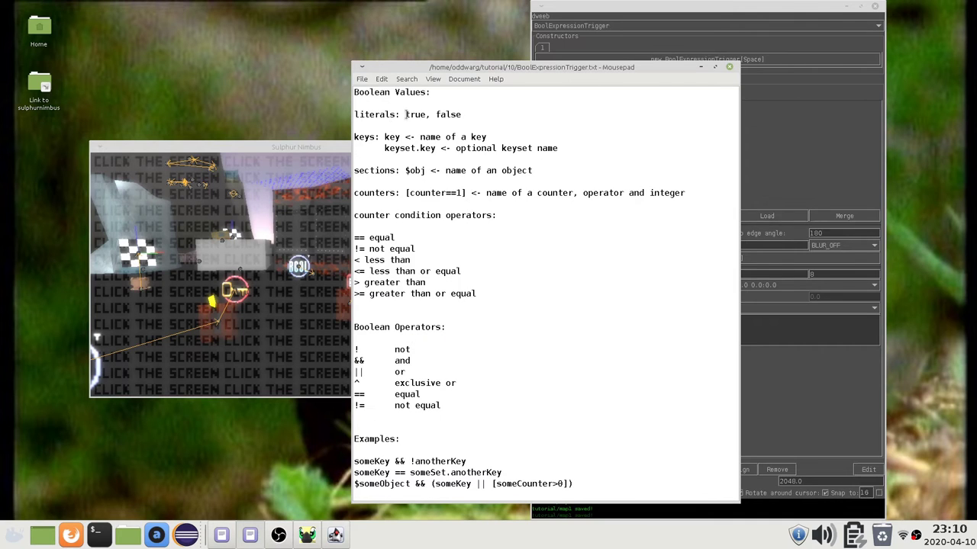
left_click_drag(406, 114, 462, 113)
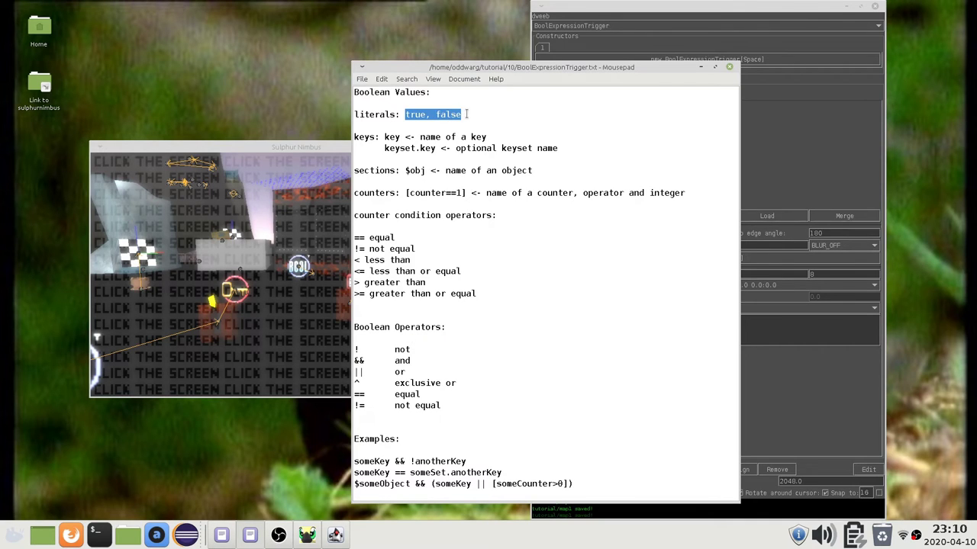
left_click(406, 116)
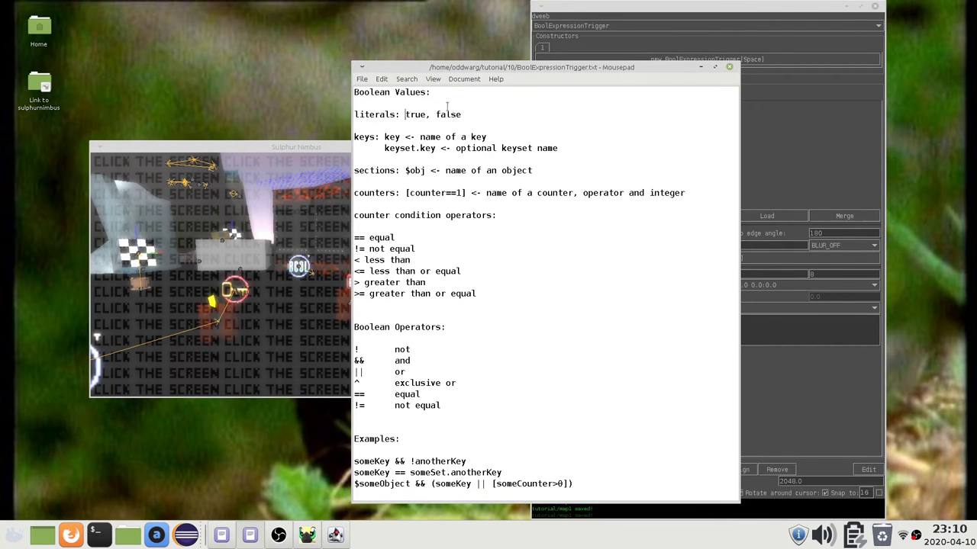
left_click_drag(556, 148, 347, 138)
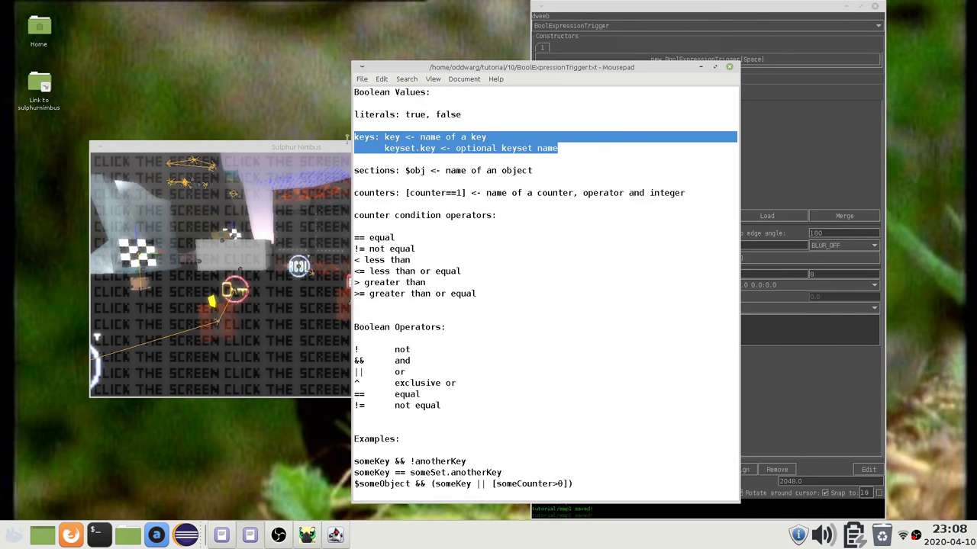
left_click(441, 139)
double_click(392, 137)
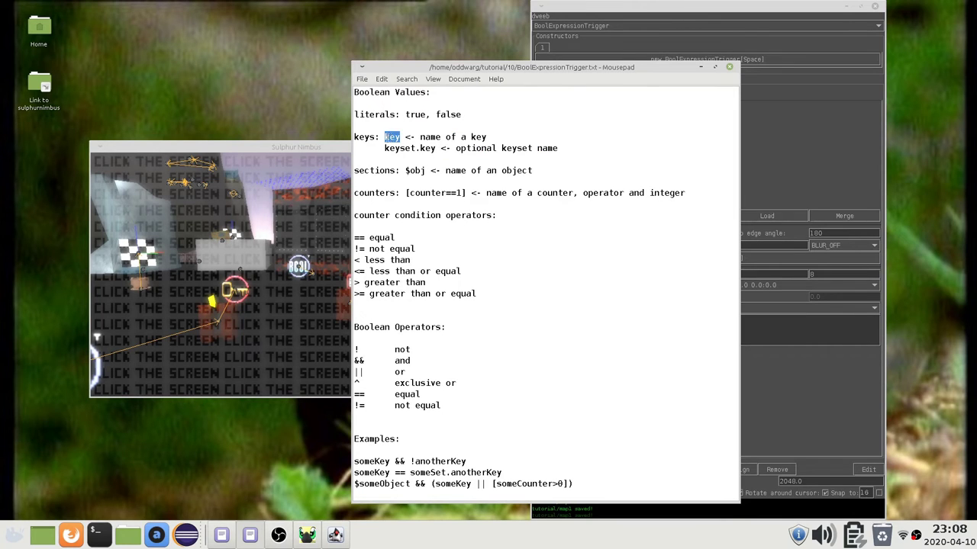
left_click_drag(385, 148, 417, 148)
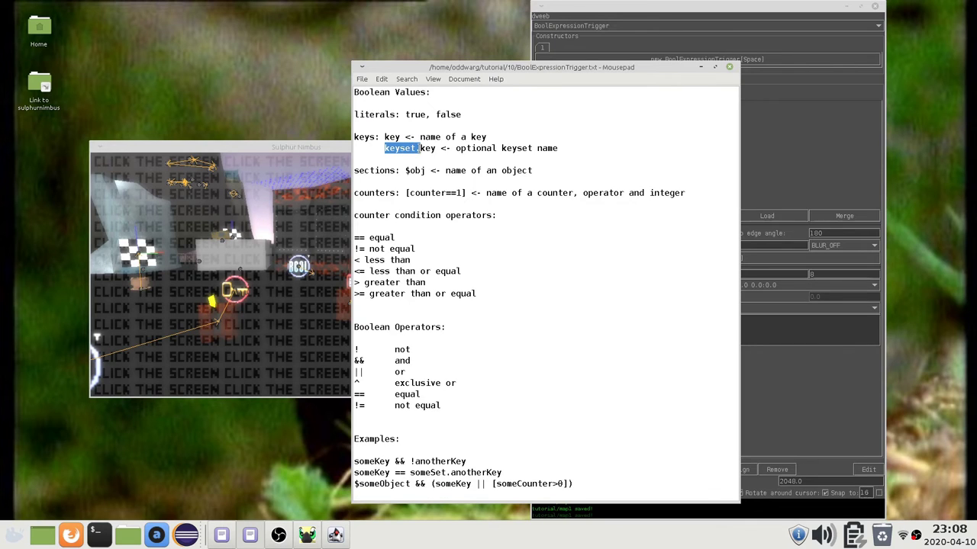
left_click_drag(384, 148, 415, 148)
left_click(381, 180)
left_click_drag(533, 170, 364, 171)
left_click(402, 171)
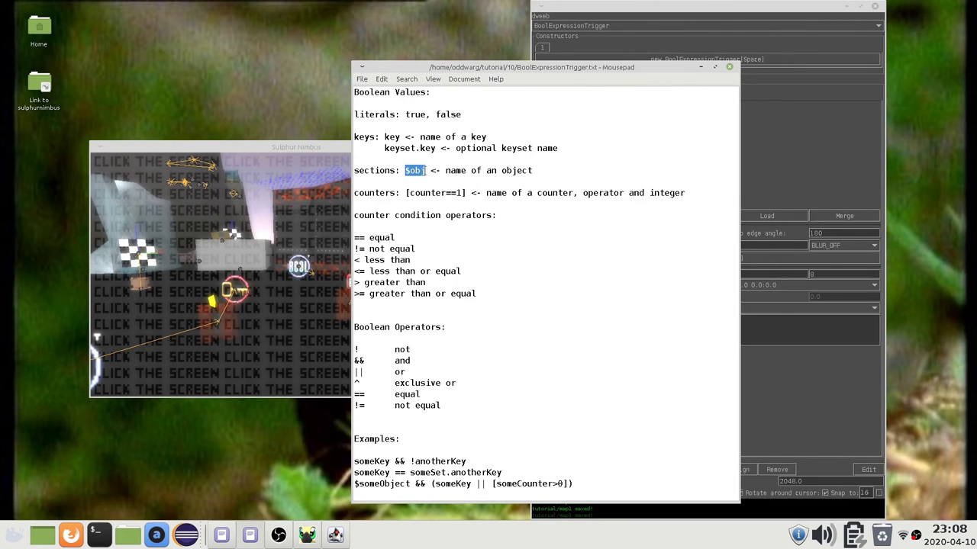
Step: Examine the notes on counter conditions, their comparison operators, the boolean operators and the parenthesised example expression
left_click(394, 204)
left_click_drag(405, 192, 471, 193)
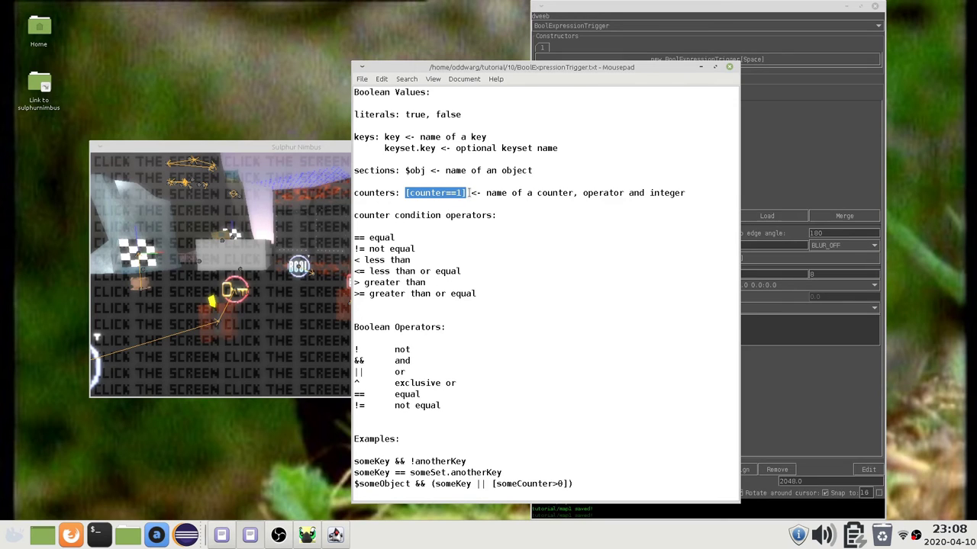
left_click(407, 193)
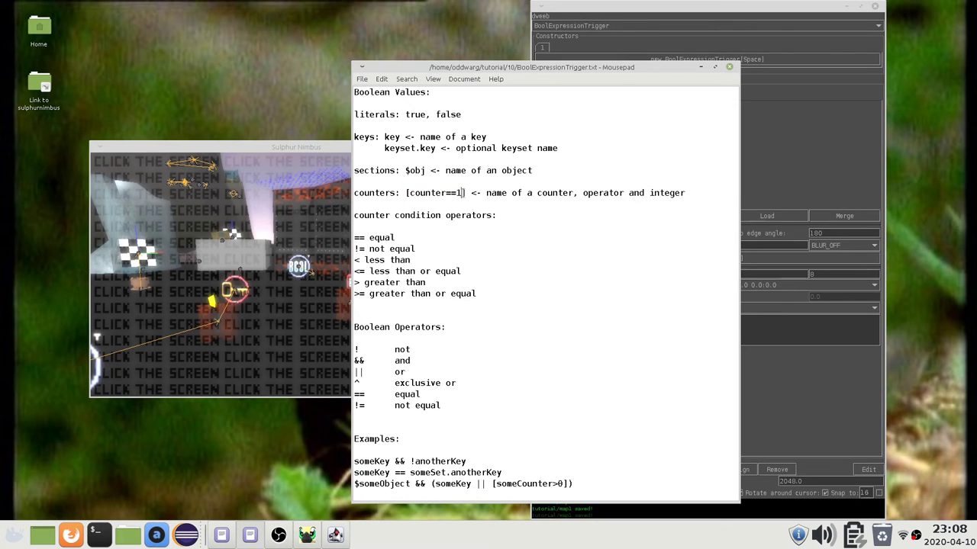
double_click(423, 193)
left_click(450, 193)
double_click(454, 195)
left_click_drag(356, 237, 488, 304)
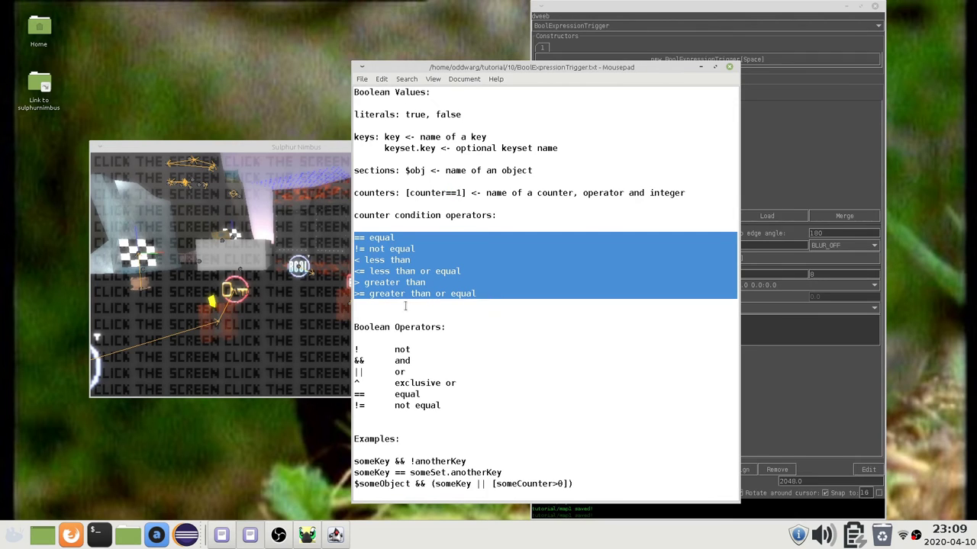
left_click_drag(367, 338, 369, 428)
left_click(371, 418)
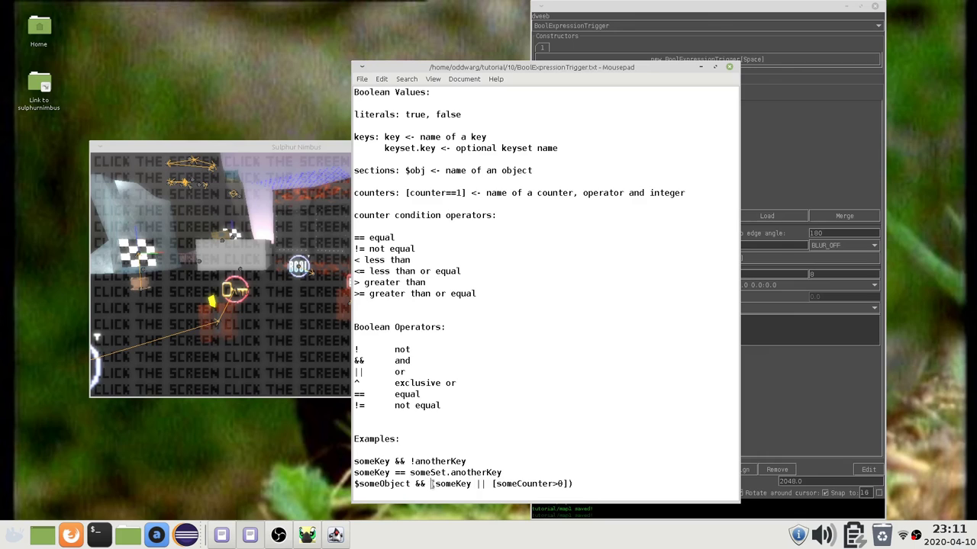
left_click_drag(431, 484, 573, 485)
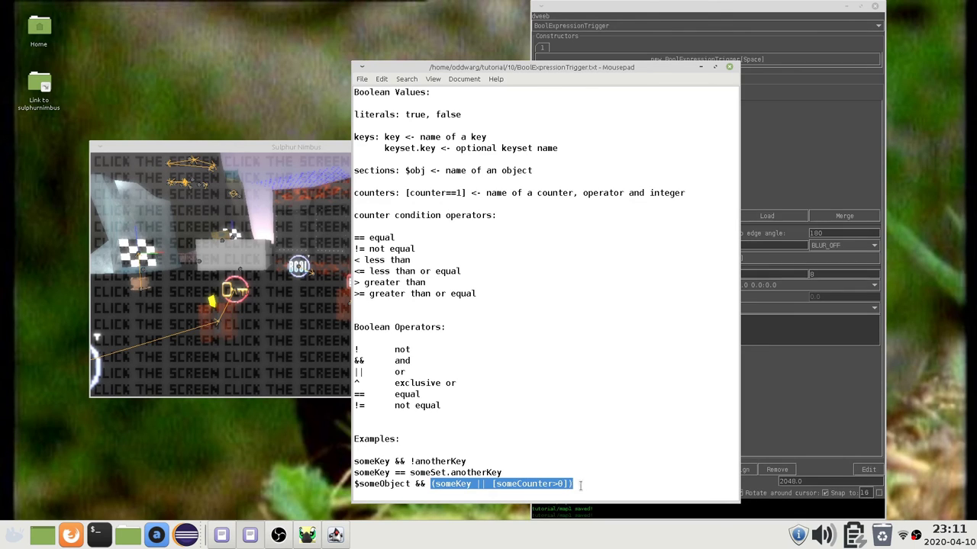
key("Up")
key("Up")
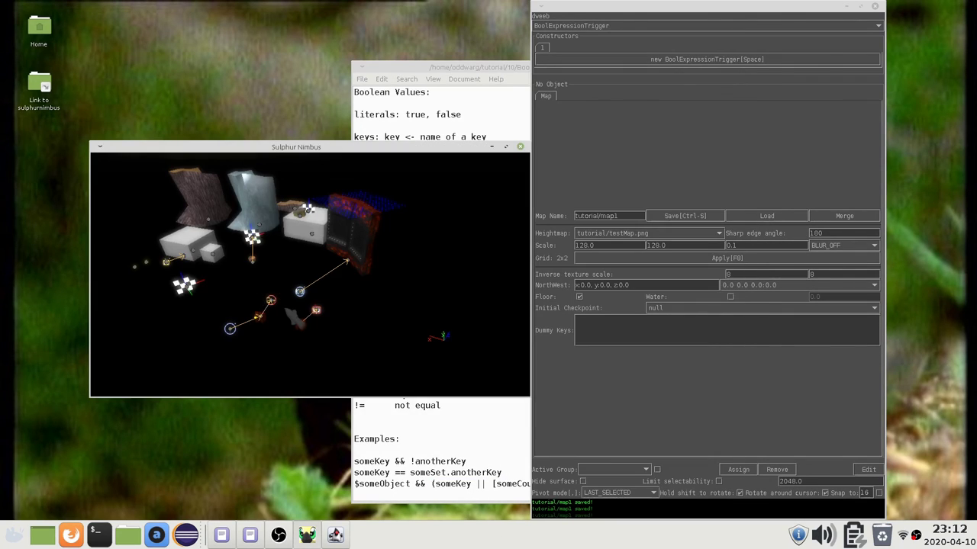
middle_click_drag(289, 309, 312, 241, "shift")
scroll(302, 313, "up", 3)
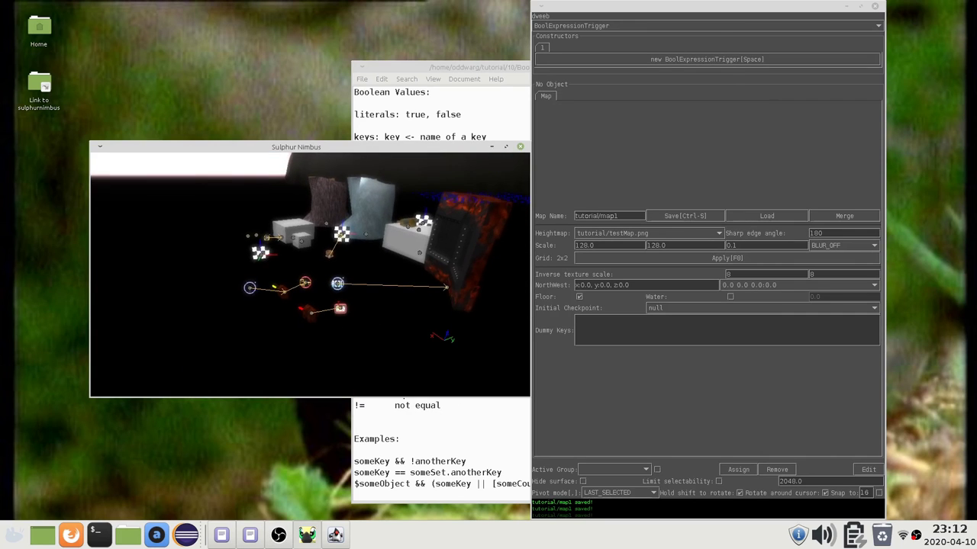